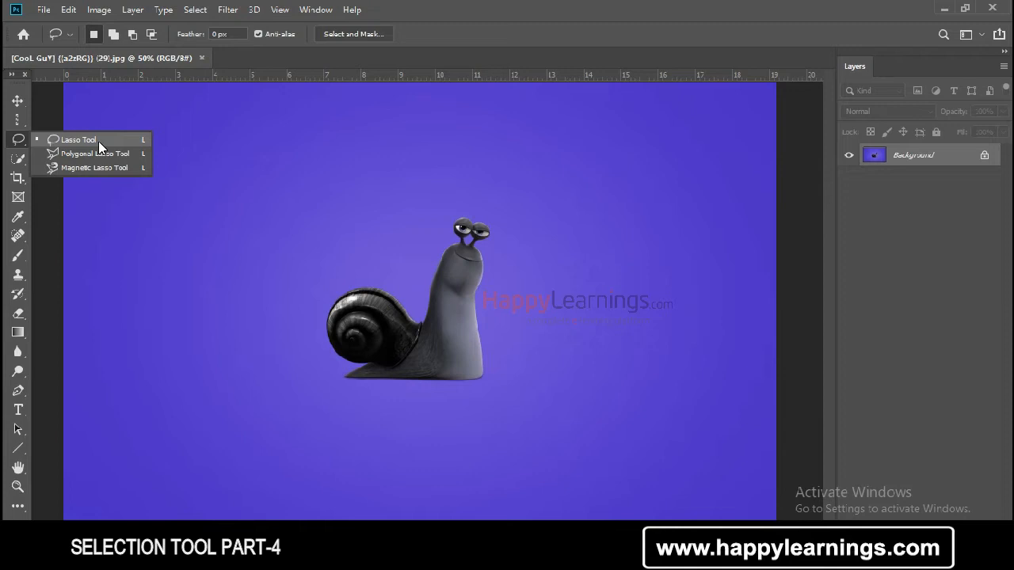
- Draw a loose freehand selection around the whole snail with the Lasso tool, then clear the selection
click(98, 141)
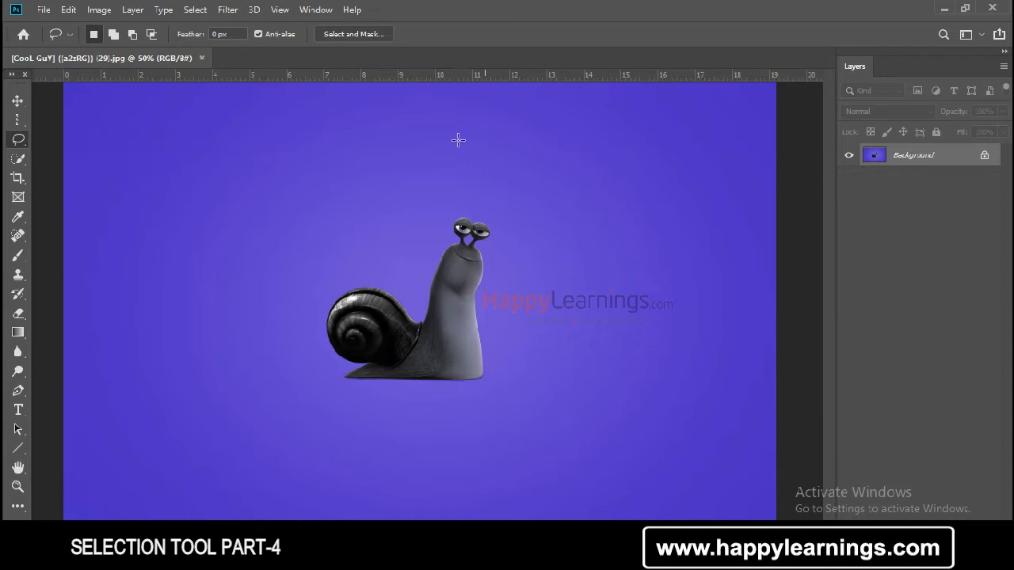
mouse_move(453, 140)
mouse_down()
mouse_move(404, 150)
mouse_move(397, 174)
mouse_move(303, 168)
mouse_move(301, 204)
mouse_move(319, 216)
mouse_move(302, 237)
mouse_move(261, 244)
mouse_move(238, 261)
mouse_move(557, 370)
mouse_move(549, 318)
mouse_move(515, 287)
mouse_move(548, 216)
mouse_move(499, 168)
mouse_move(475, 162)
mouse_move(481, 102)
mouse_move(471, 84)
mouse_move(462, 106)
mouse_move(409, 101)
mouse_move(413, 115)
mouse_move(460, 120)
mouse_move(468, 137)
mouse_move(453, 169)
mouse_move(427, 167)
mouse_move(458, 141)
mouse_up()
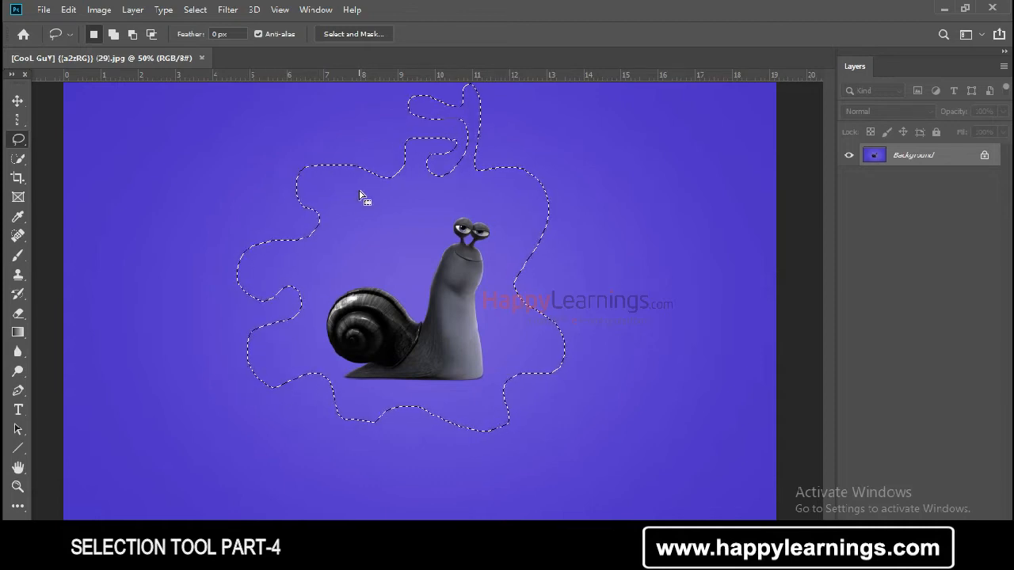
key(ctrl+d)
- Draw a closed zigzag selection around the whole snail with the Polygonal Lasso tool, then deselect it
click(19, 142)
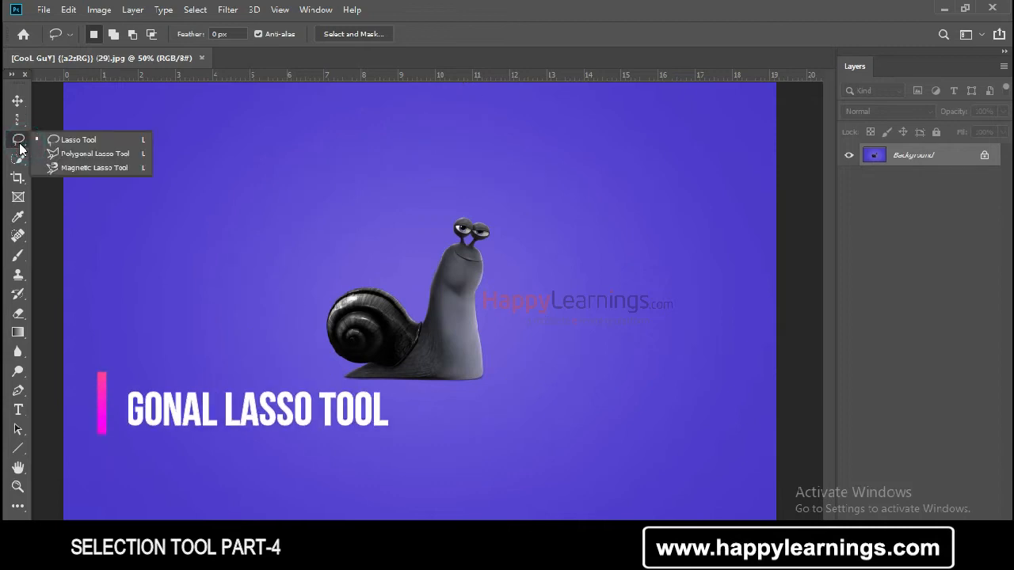
click(80, 154)
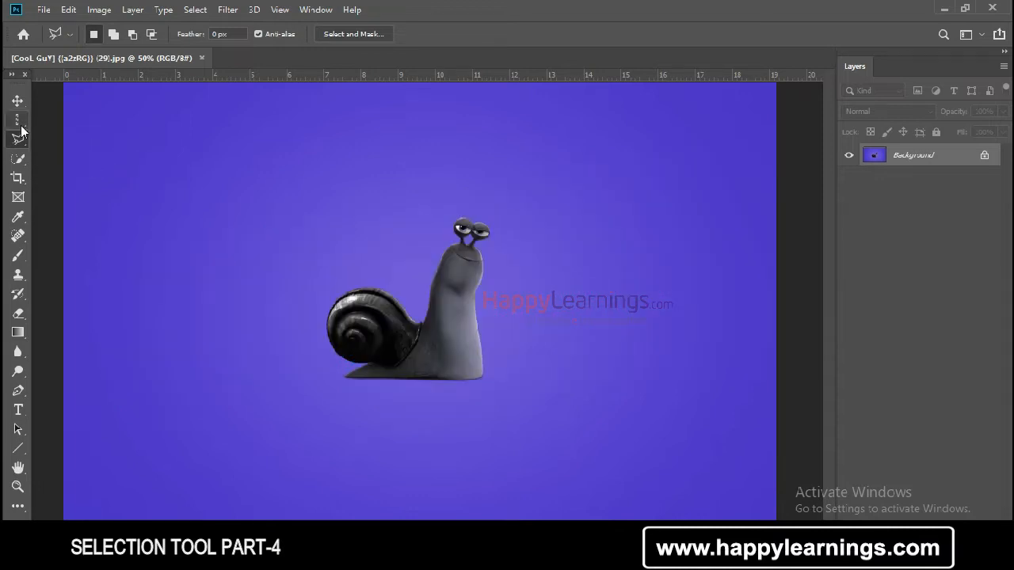
click(207, 236)
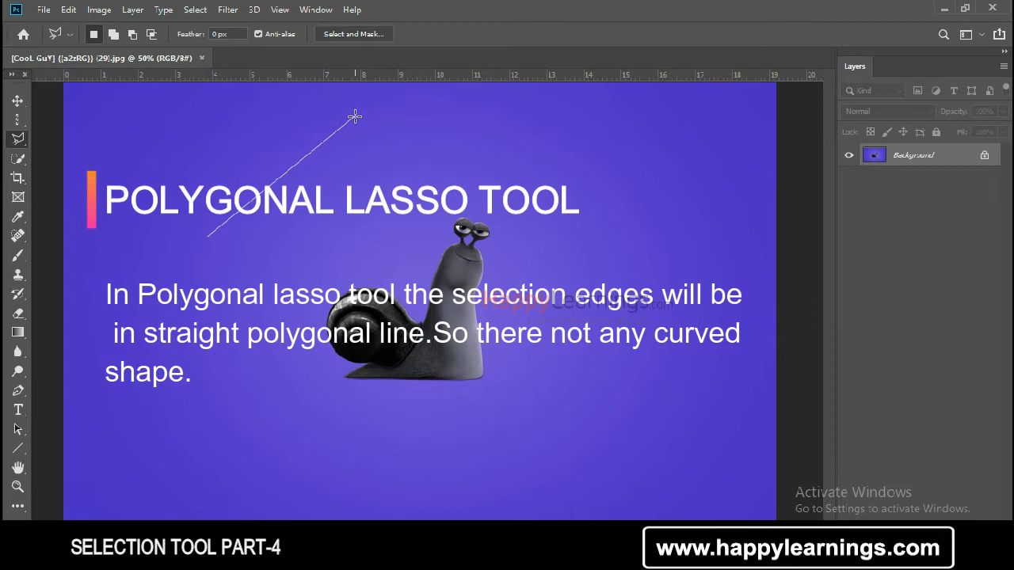
click(354, 117)
click(431, 138)
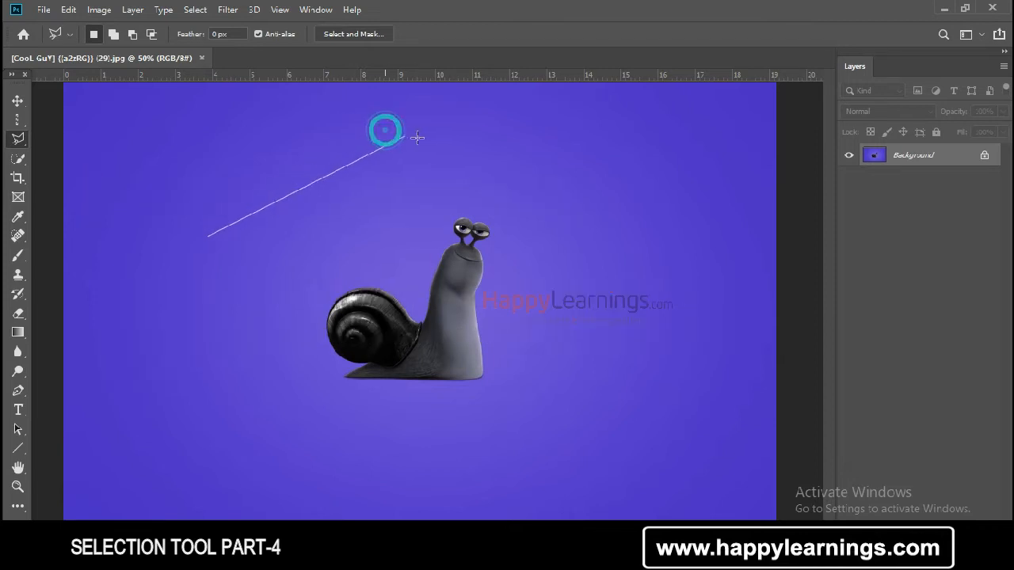
click(534, 182)
click(626, 166)
click(667, 283)
click(606, 312)
click(656, 453)
click(583, 360)
click(561, 492)
click(525, 410)
click(438, 480)
click(374, 395)
click(286, 505)
click(316, 414)
click(145, 448)
click(283, 391)
click(121, 359)
click(247, 366)
click(102, 295)
click(240, 327)
click(99, 204)
click(259, 298)
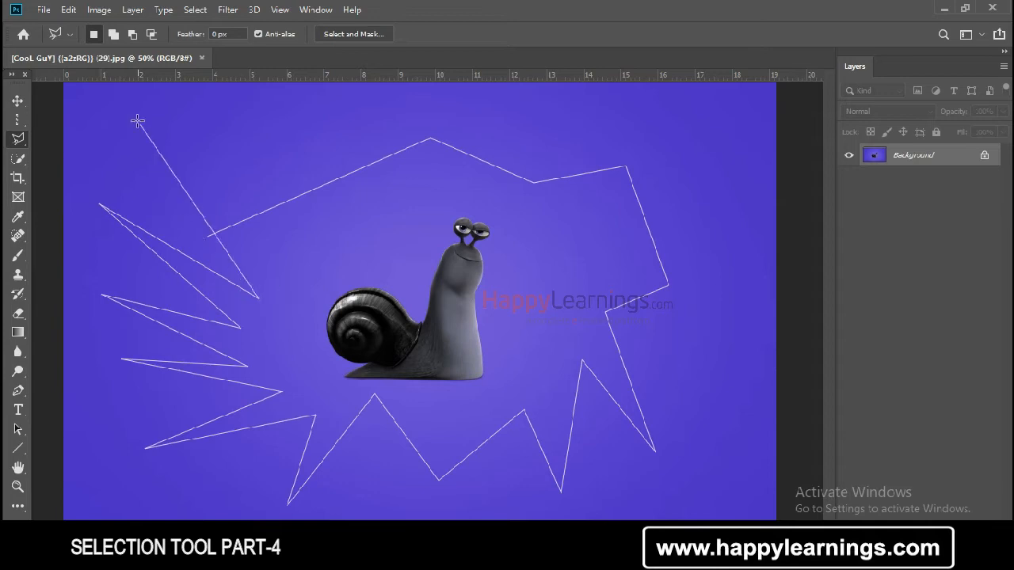
click(125, 188)
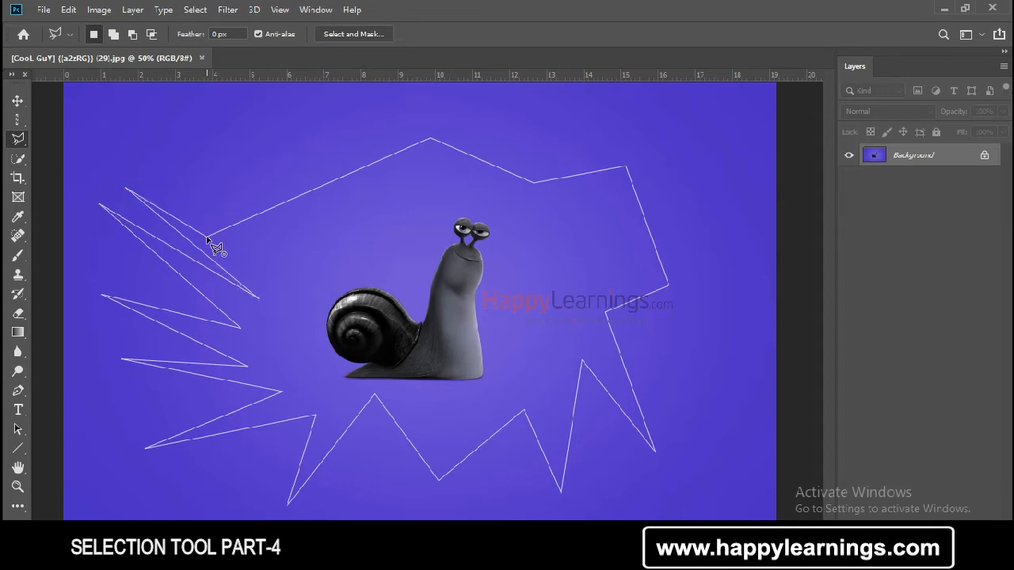
click(207, 240)
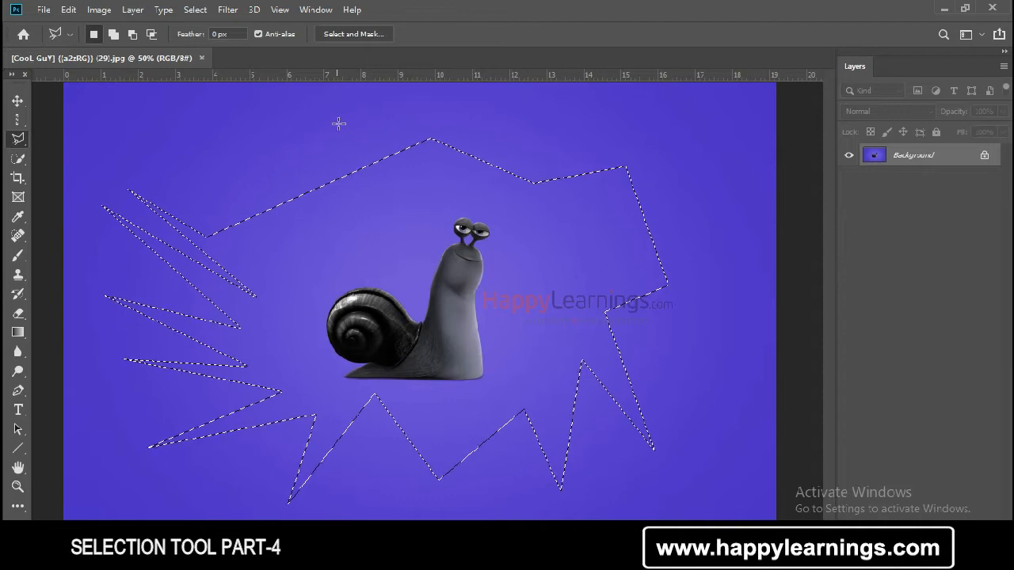
key(ctrl+d)
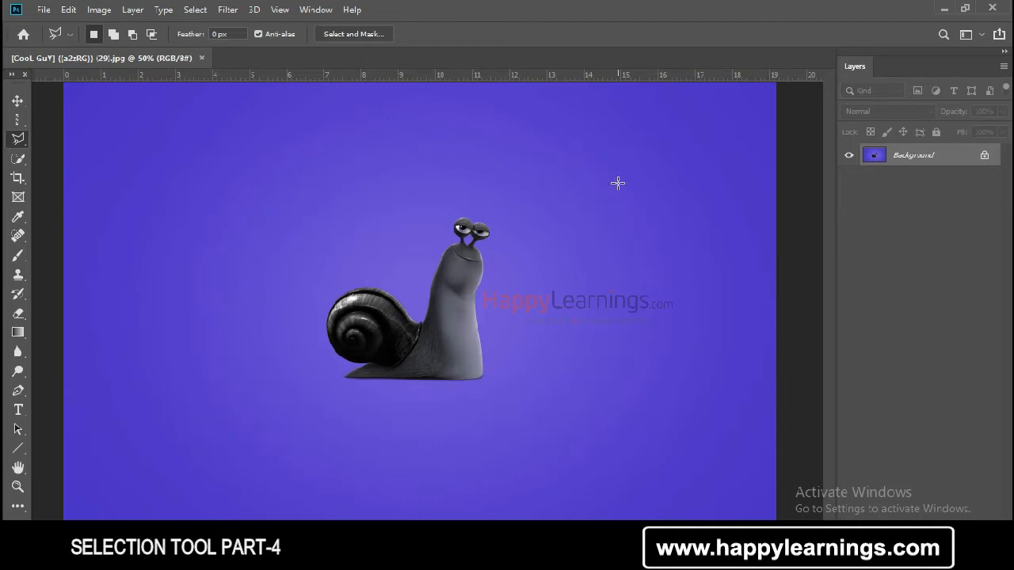
- Draw a closed starburst-shaped polygonal selection with long spikes over and around the snail, cutting across its eyes and body
click(160, 413)
click(276, 342)
click(177, 290)
click(418, 99)
click(389, 230)
click(476, 152)
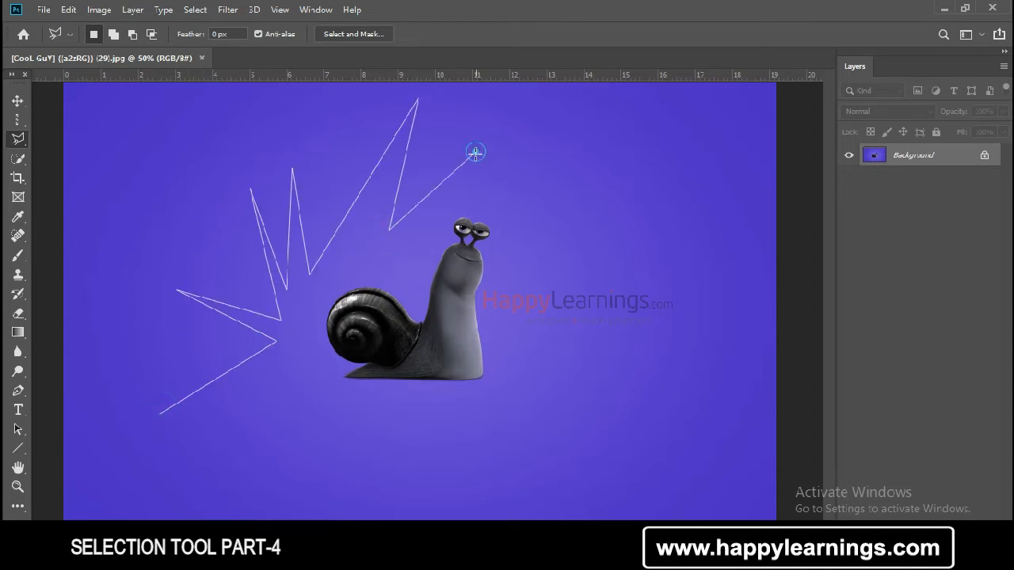
click(424, 260)
click(541, 197)
click(453, 354)
click(480, 379)
click(569, 461)
click(445, 371)
click(412, 396)
click(356, 521)
click(367, 422)
click(287, 475)
click(322, 384)
click(211, 473)
click(263, 417)
click(133, 458)
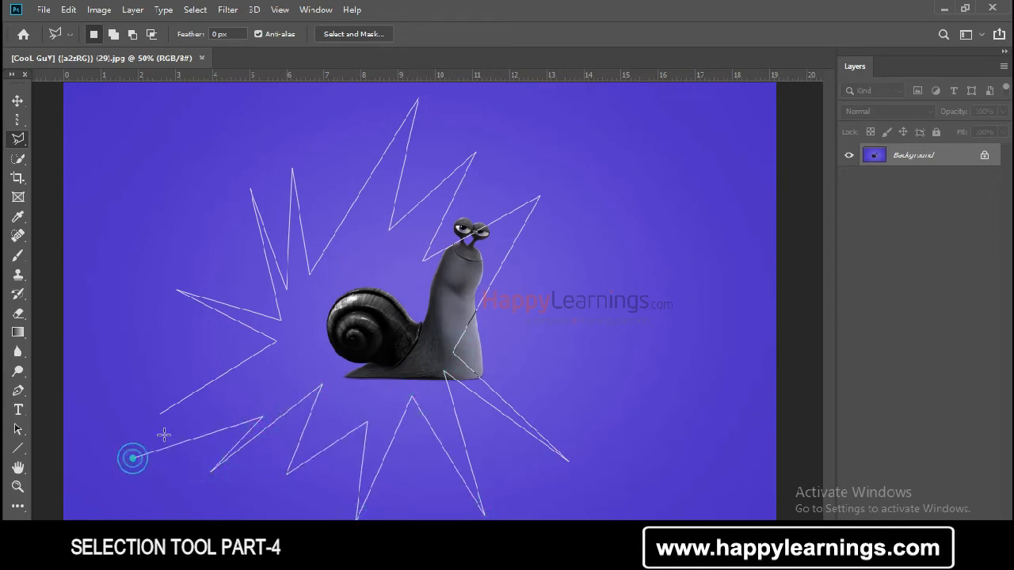
click(281, 366)
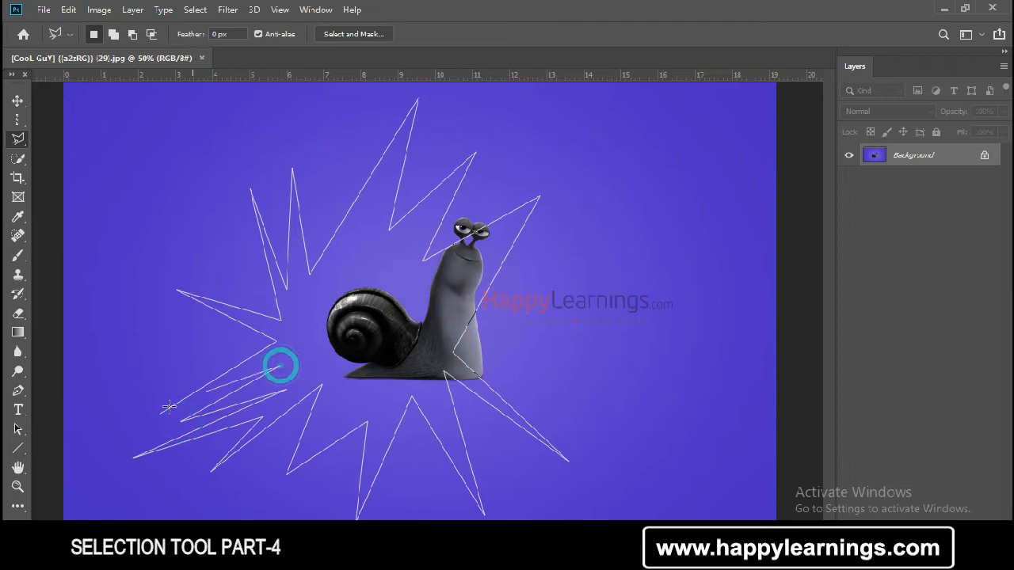
click(159, 416)
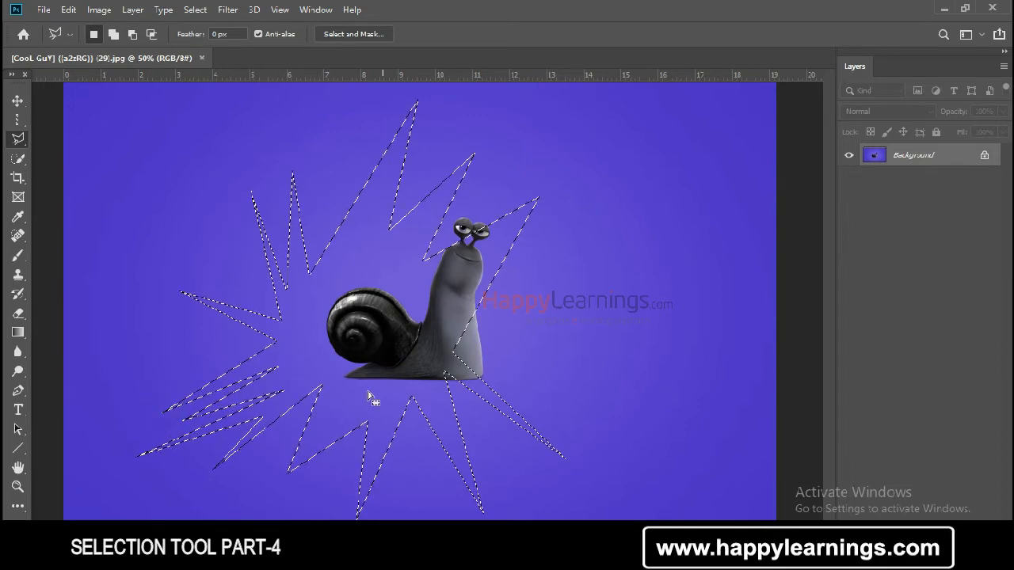
- Convert the Background into a regular layer and delete the area inside the starburst selection
double_click(931, 154)
key(Return)
key(Delete)
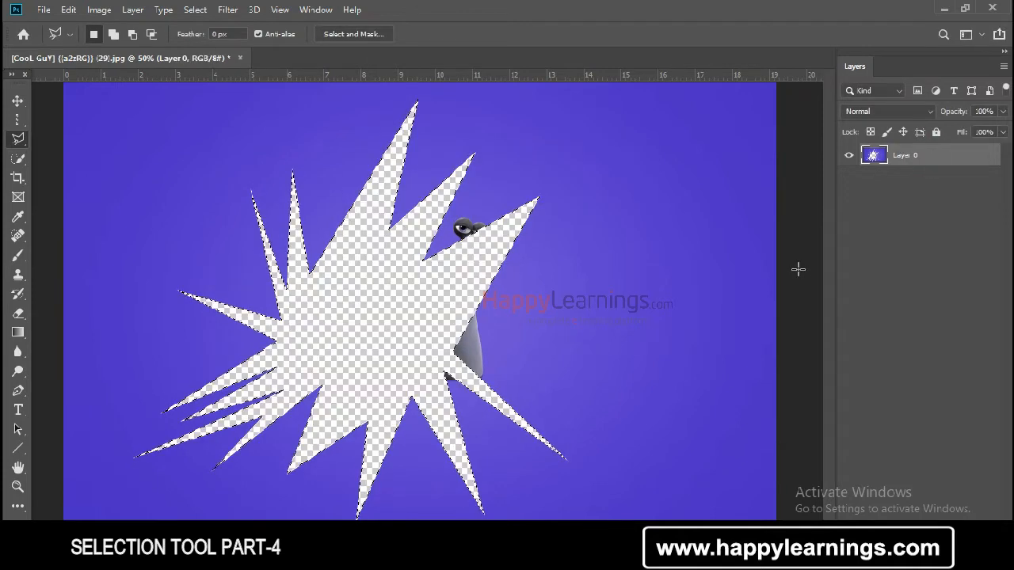
key(ctrl+d)
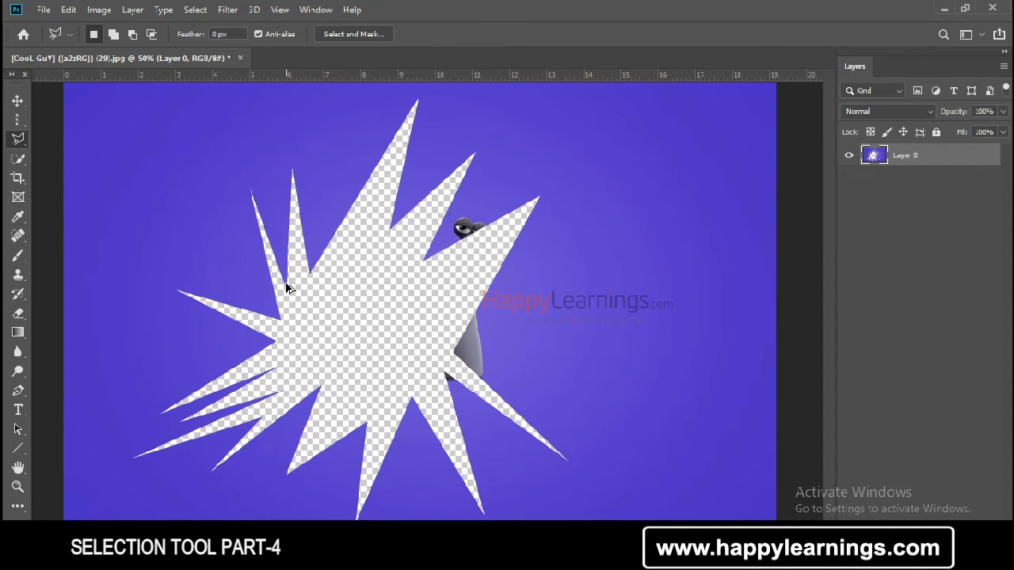
- Undo the deletion of the starburst area and clear the selection
key(ctrl+z)
key(ctrl+z)
key(ctrl+d)
right_click(18, 140)
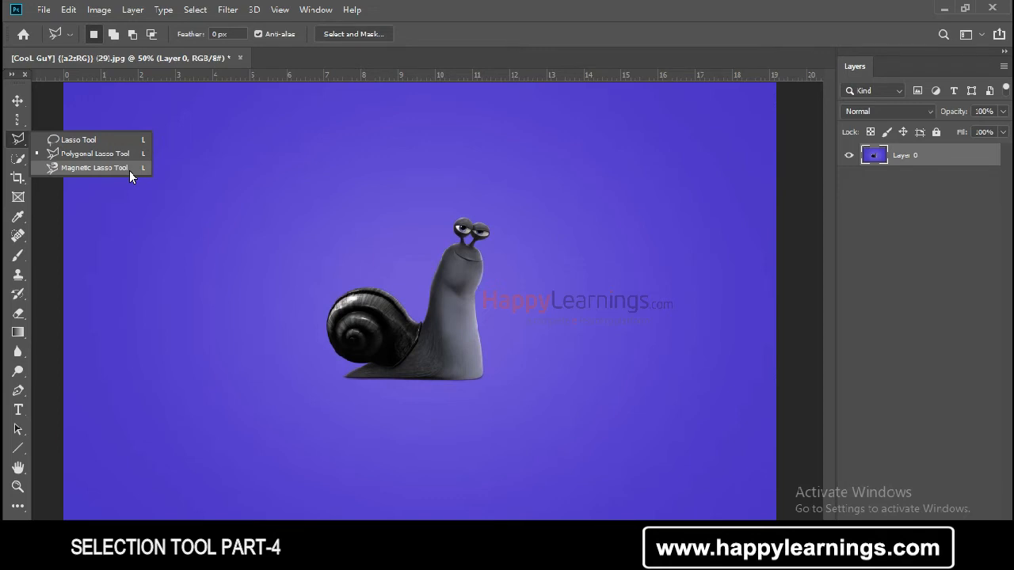
click(129, 168)
click(23, 143)
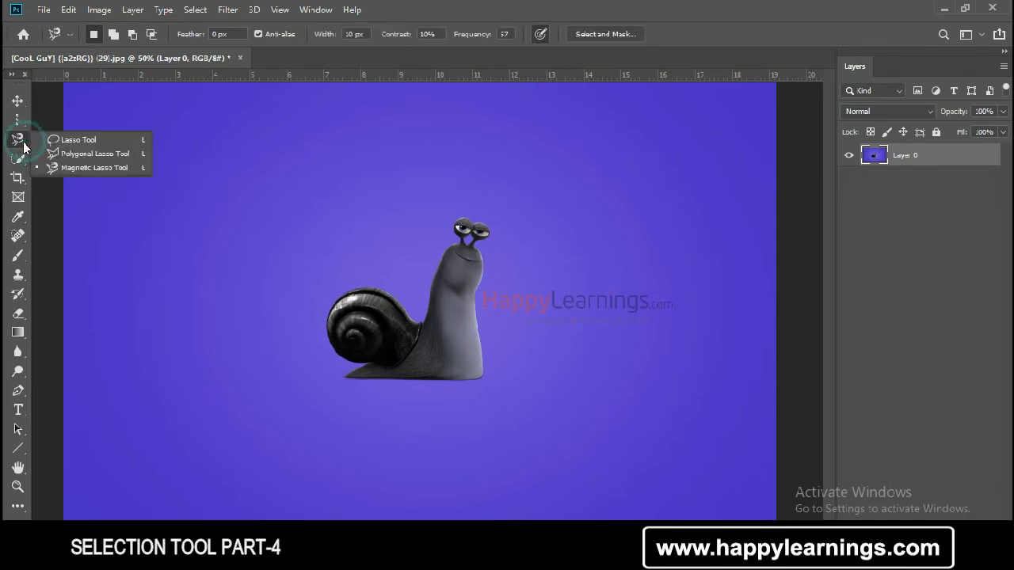
click(18, 141)
right_click(16, 142)
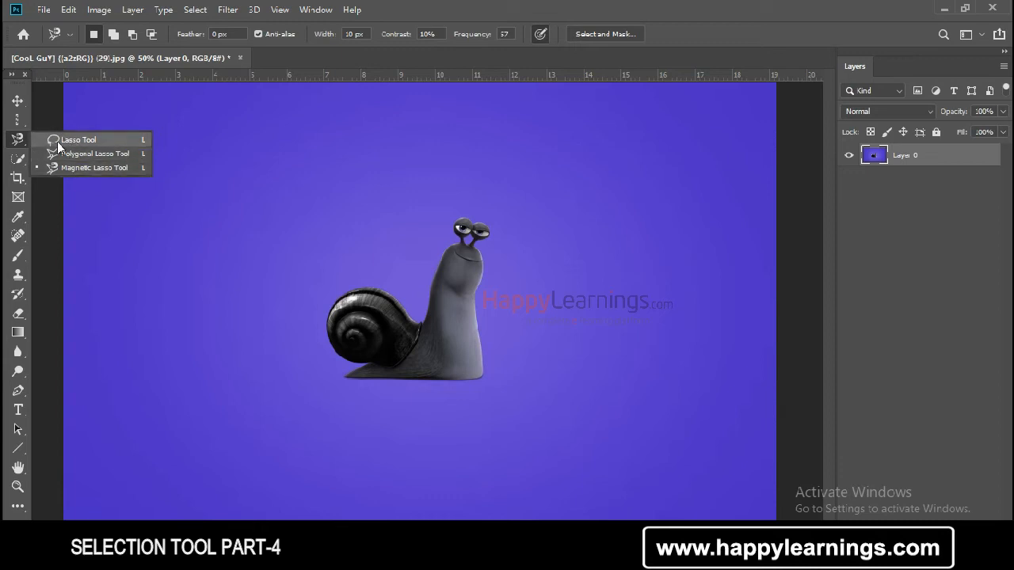
click(20, 139)
click(17, 121)
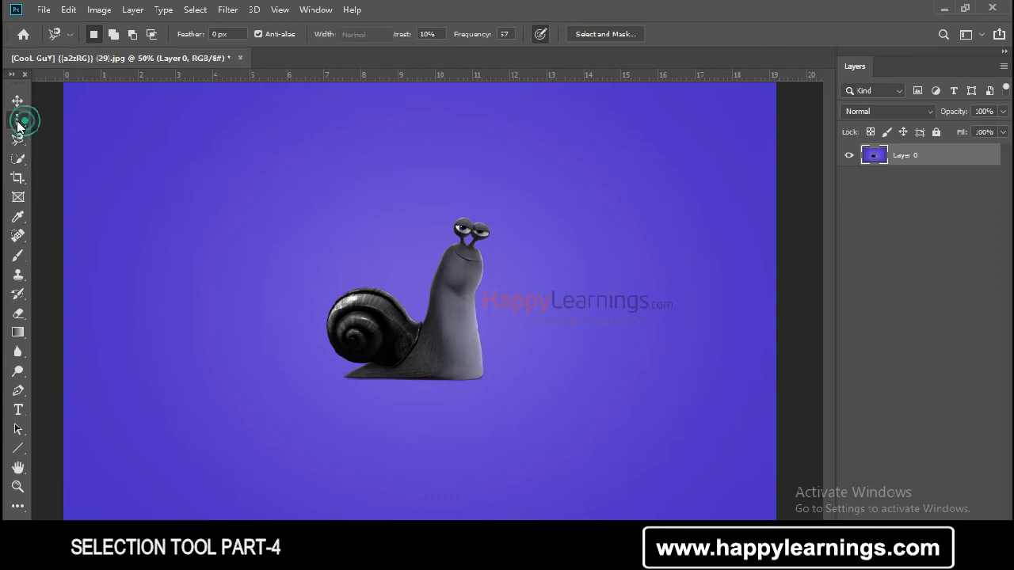
click(18, 123)
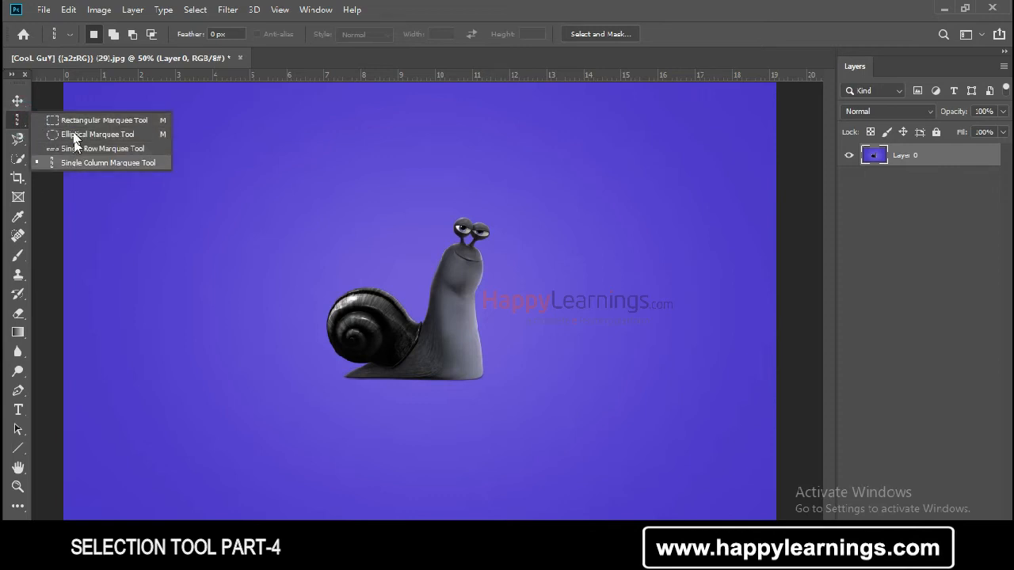
- Start a Magnetic Lasso outline at the snail's front base and trace its right edge up to the foot of the right eye stalk
click(19, 142)
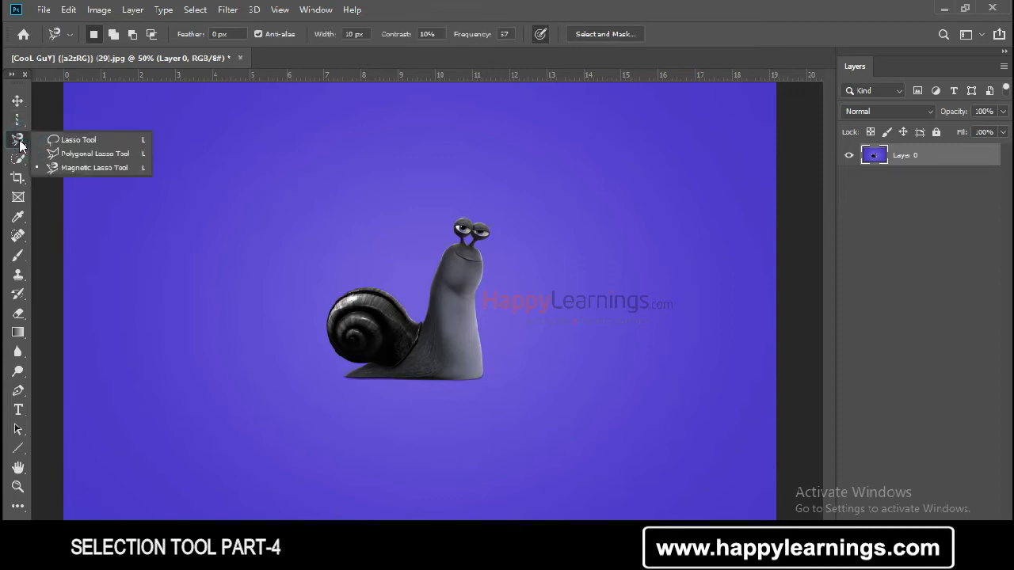
click(89, 166)
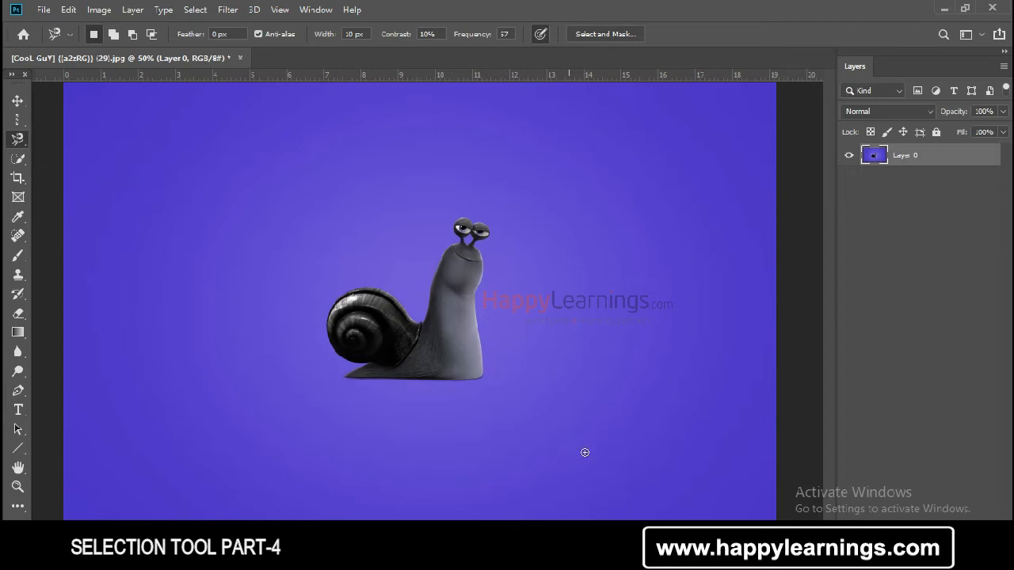
key(ctrl+plus)
key(ctrl+plus)
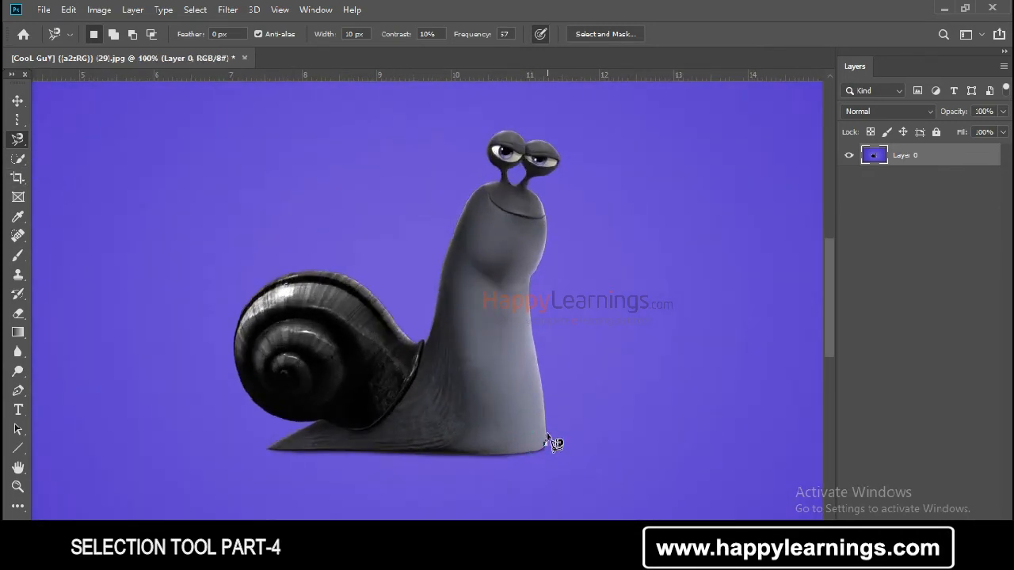
click(546, 437)
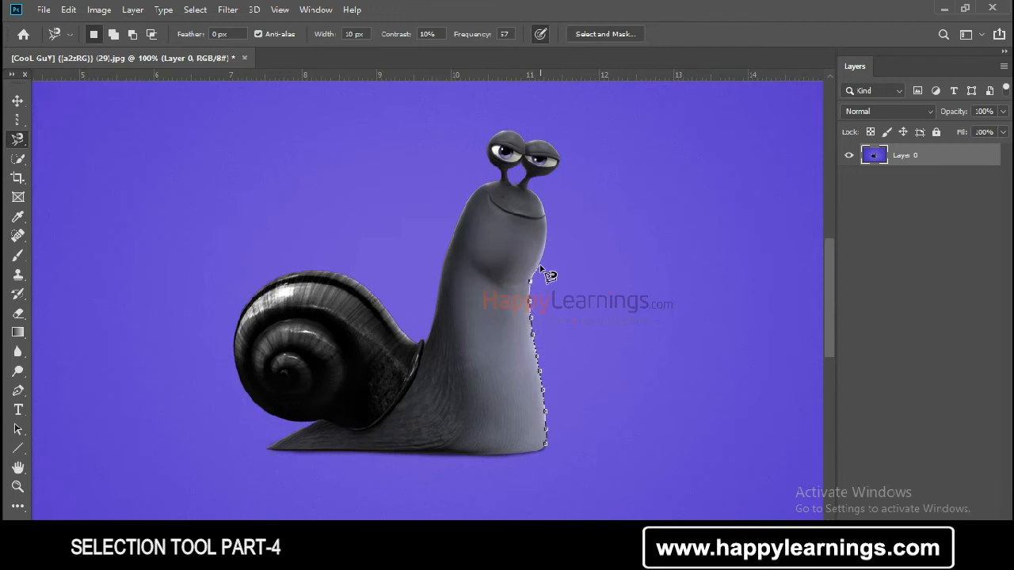
scroll(541, 270, up, 4)
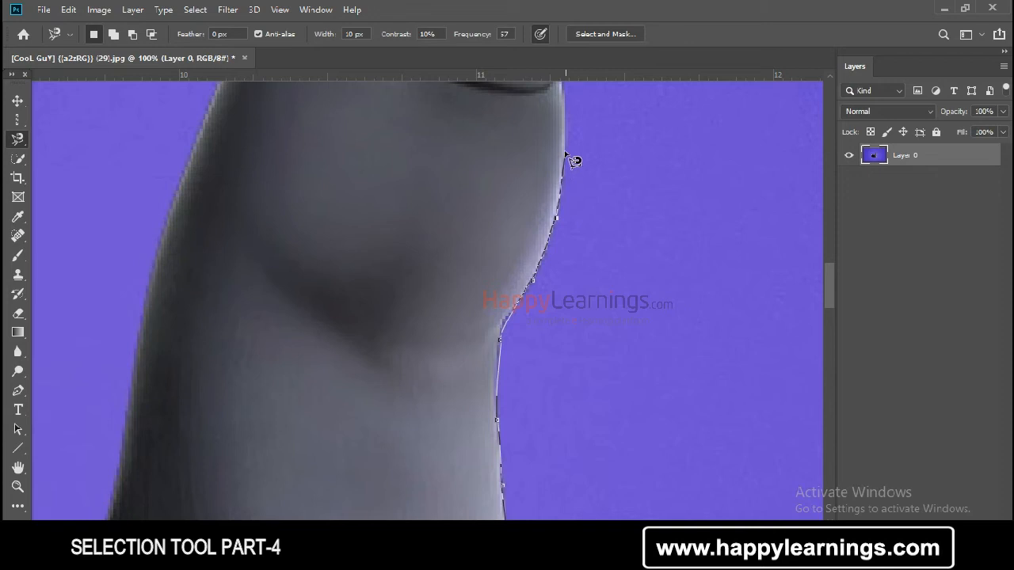
scroll(564, 113, up, 5)
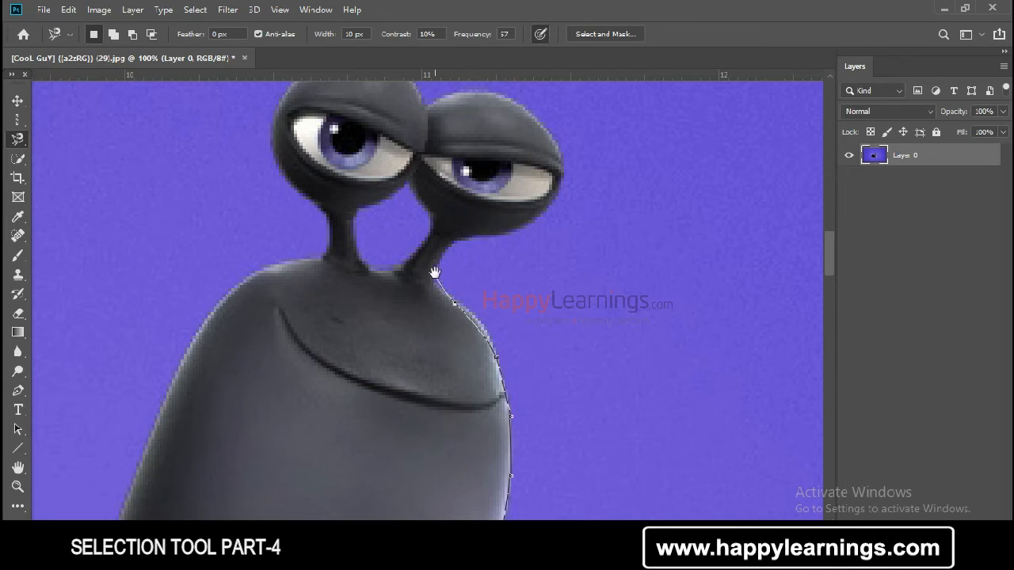
drag(435, 272, 434, 354)
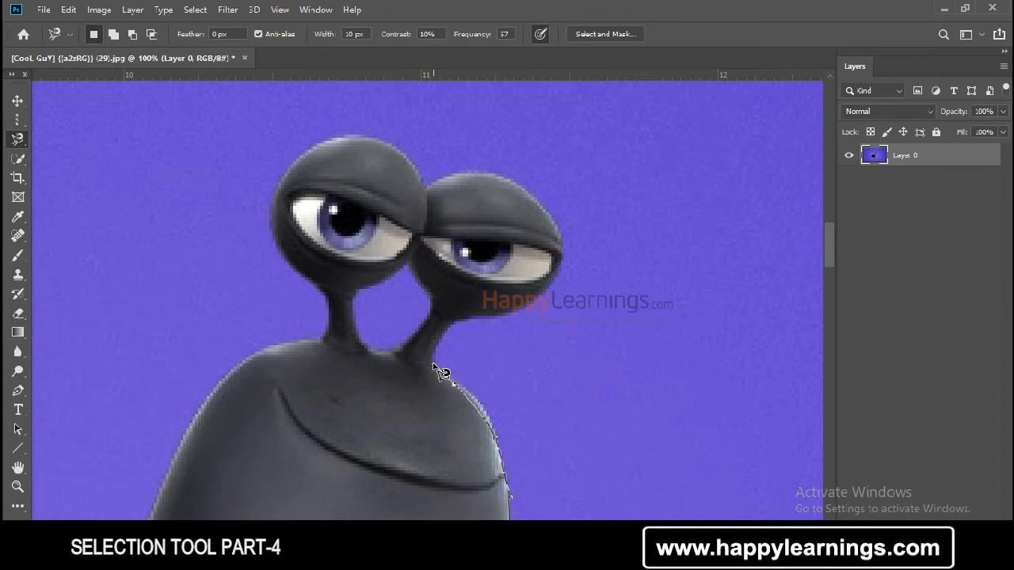
- Continue the magnetic outline up the right eye stalk and around the right eye to where both eyes meet
click(441, 340)
click(457, 319)
click(511, 313)
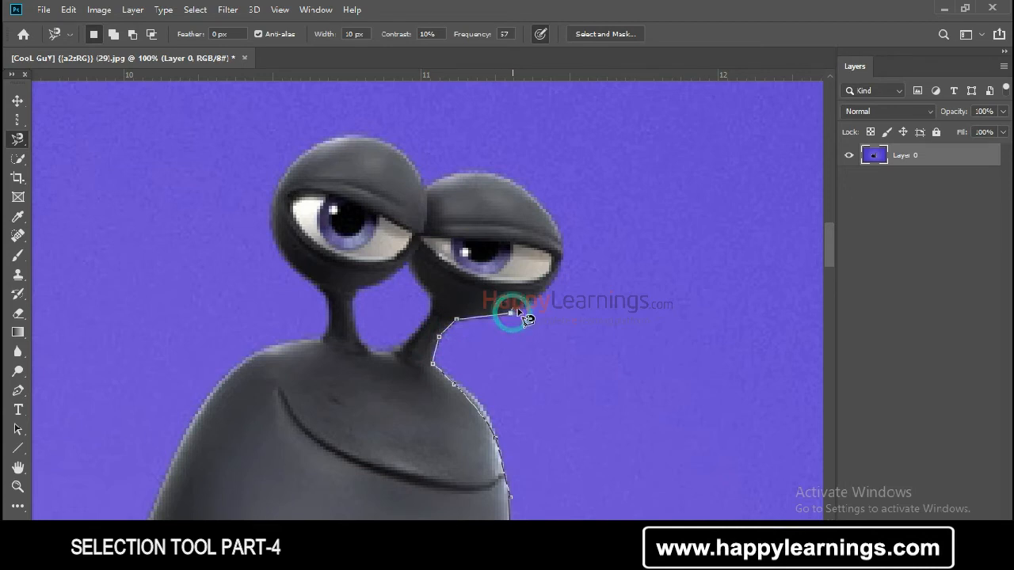
click(563, 258)
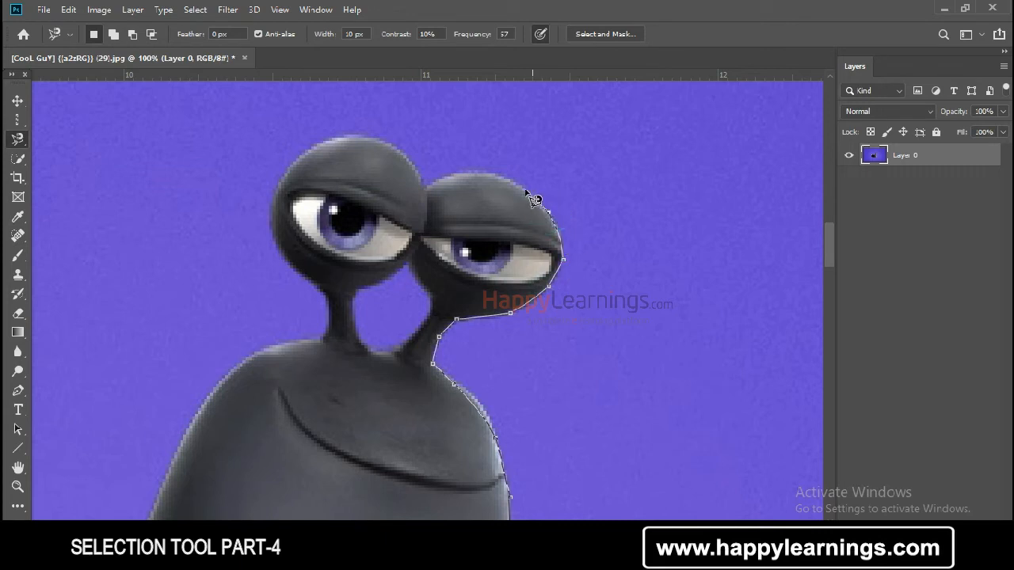
click(498, 176)
click(425, 189)
- Trace the magnetic outline around the left eye and down its stalk to the top of the head
click(393, 146)
click(355, 133)
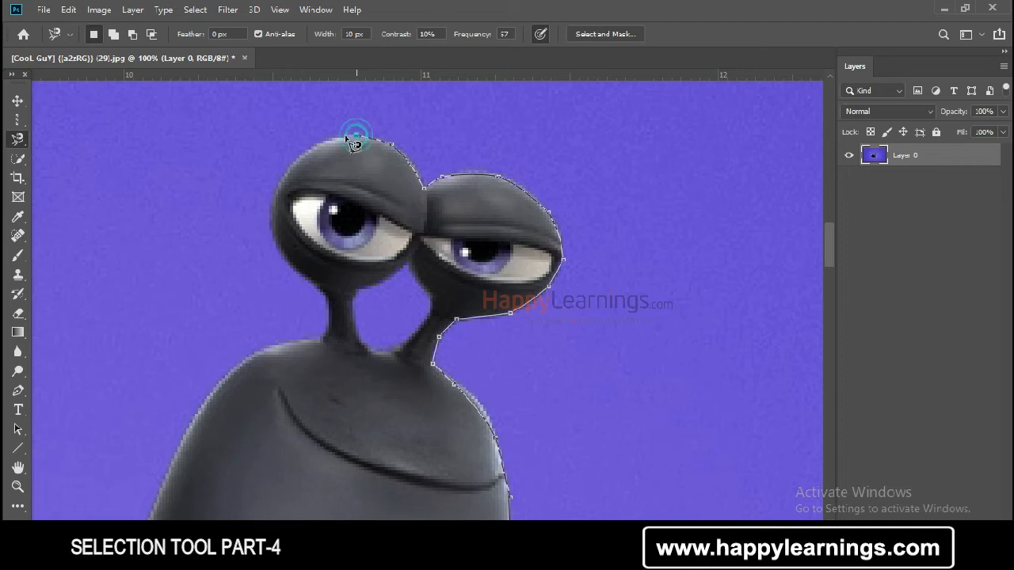
click(283, 176)
click(270, 219)
click(283, 258)
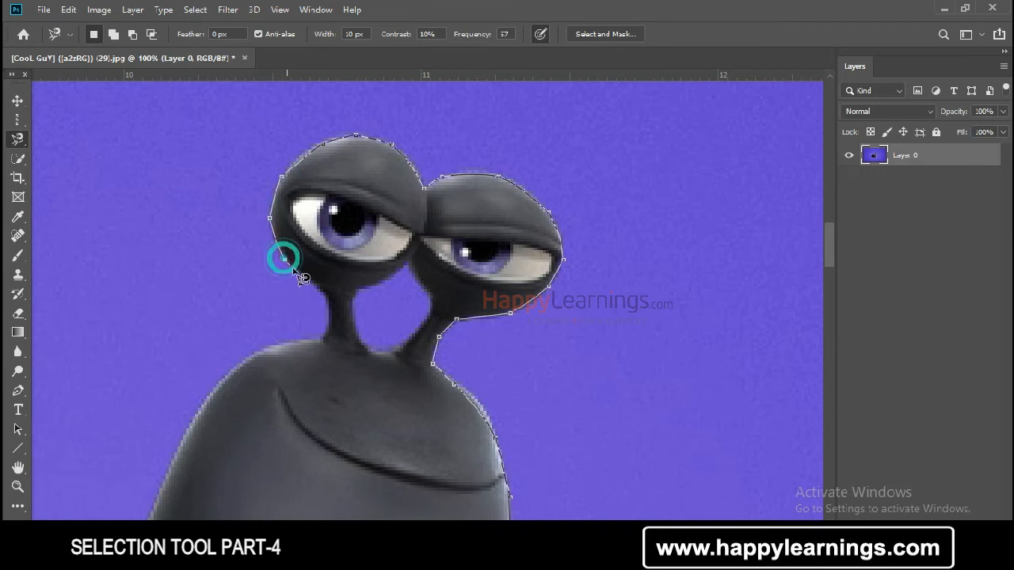
click(308, 280)
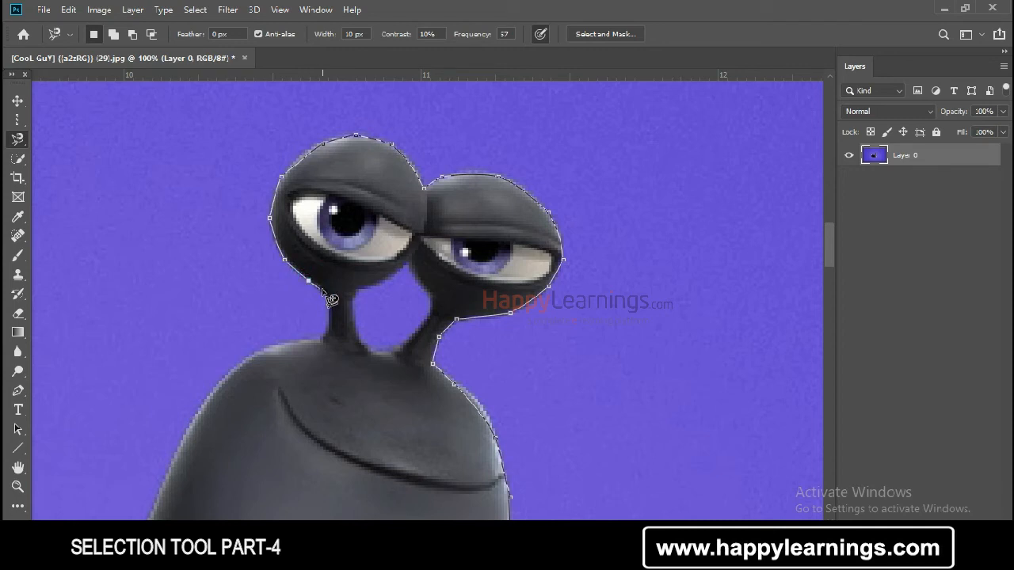
click(328, 298)
click(323, 342)
- Continue the magnetic outline from the top of the head down the left side of the snail's head and upper neck
click(246, 361)
drag(204, 409, 271, 264)
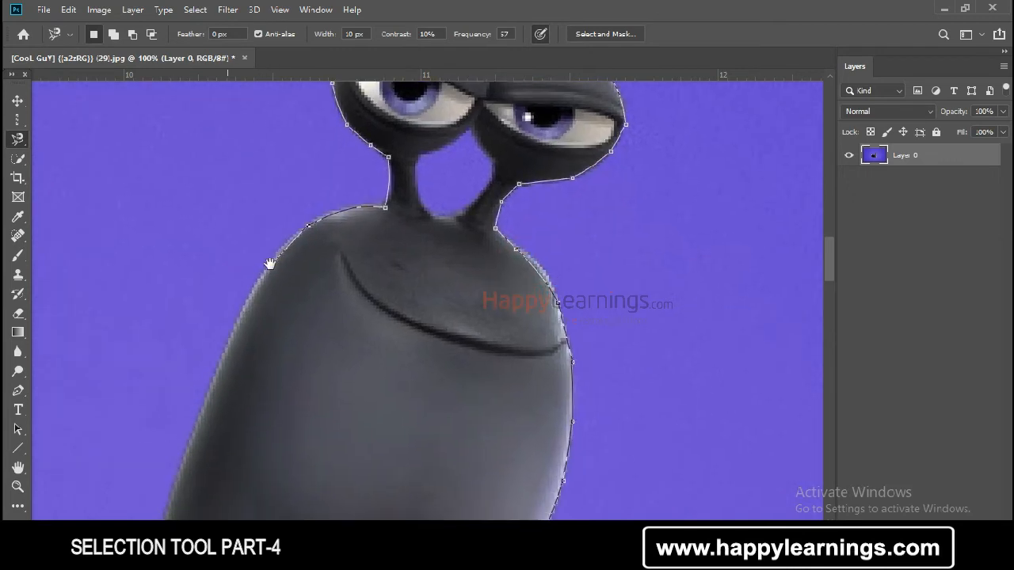
click(246, 307)
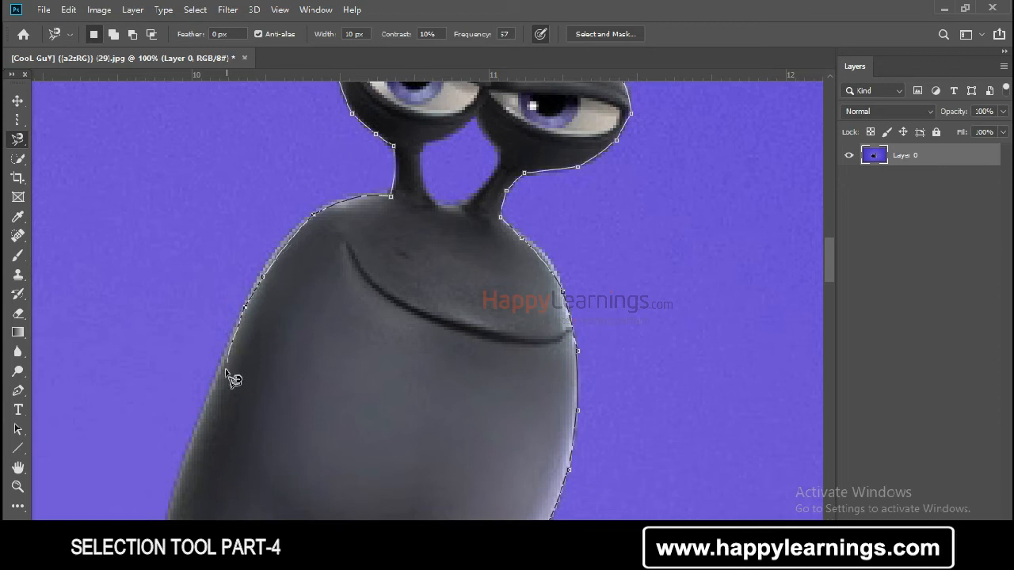
drag(193, 446, 242, 301)
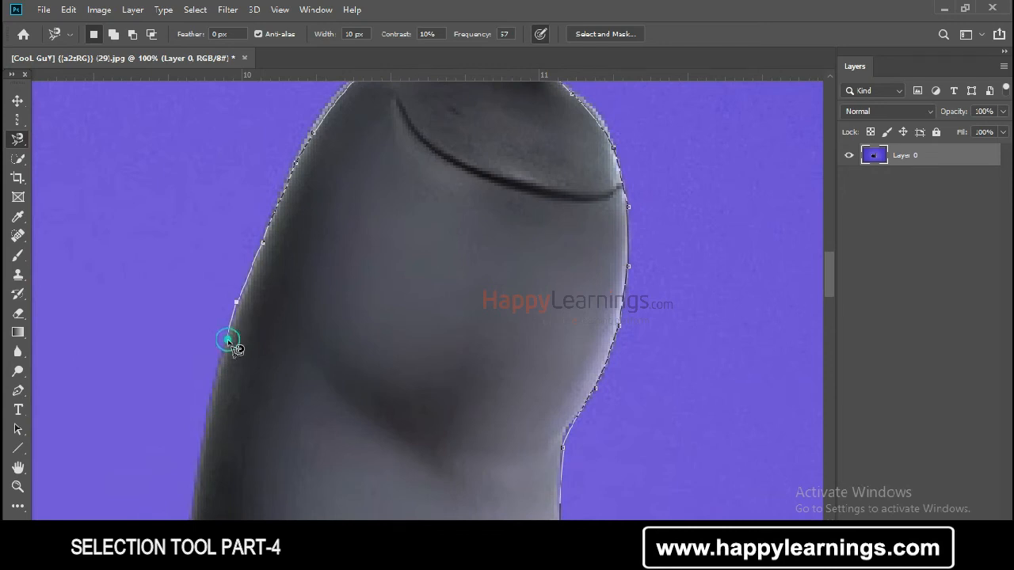
drag(209, 414, 227, 343)
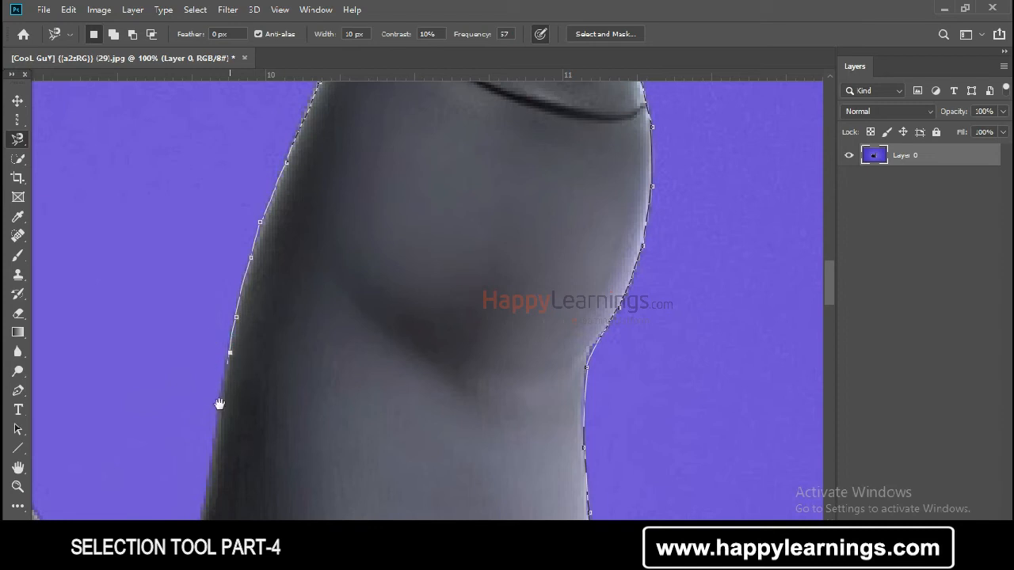
drag(219, 412, 240, 319)
click(235, 347)
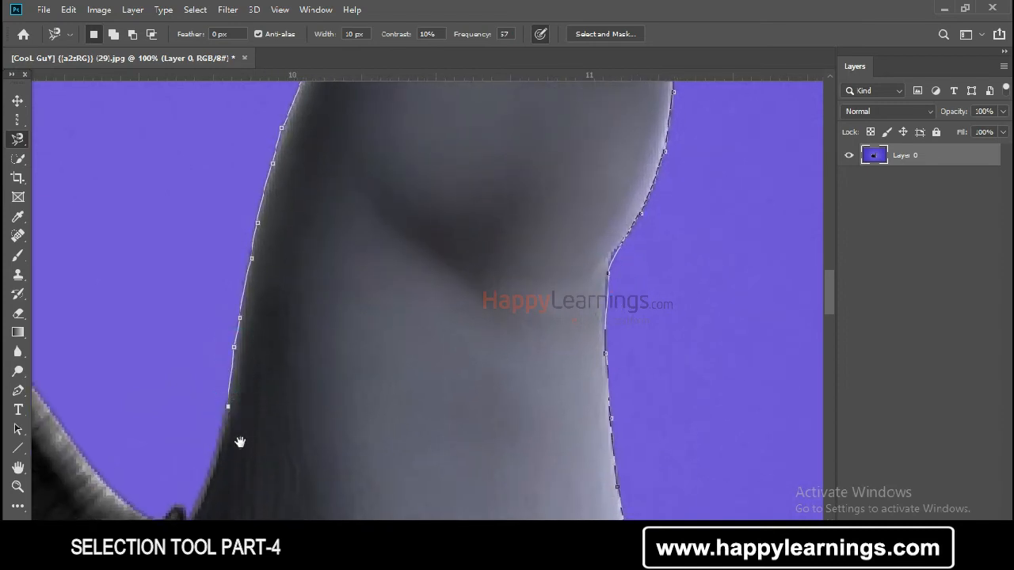
- Trace the magnetic outline down the lower left edge of the neck to the lip of the shell
drag(238, 442, 242, 362)
click(212, 397)
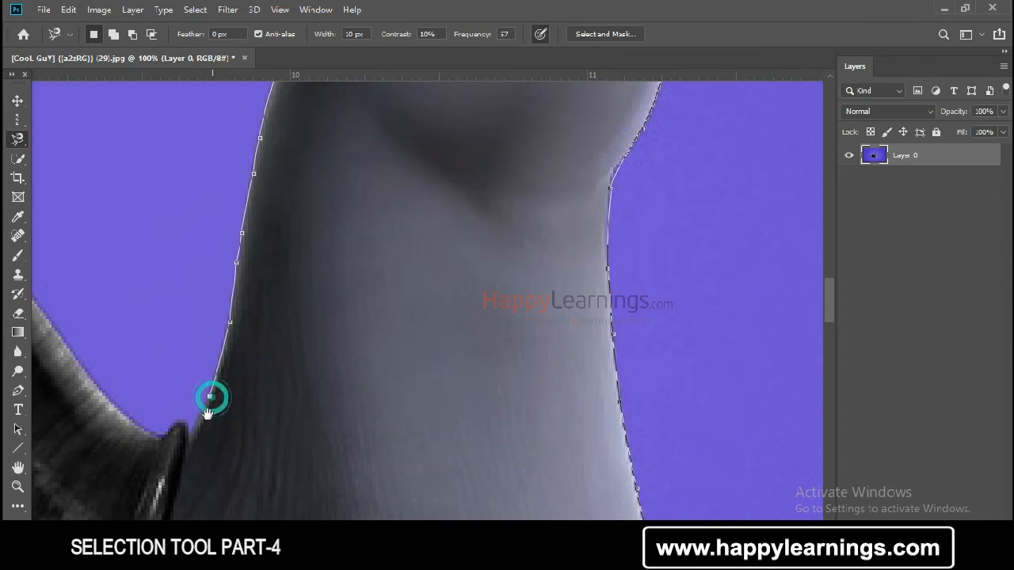
drag(198, 442, 208, 419)
click(202, 412)
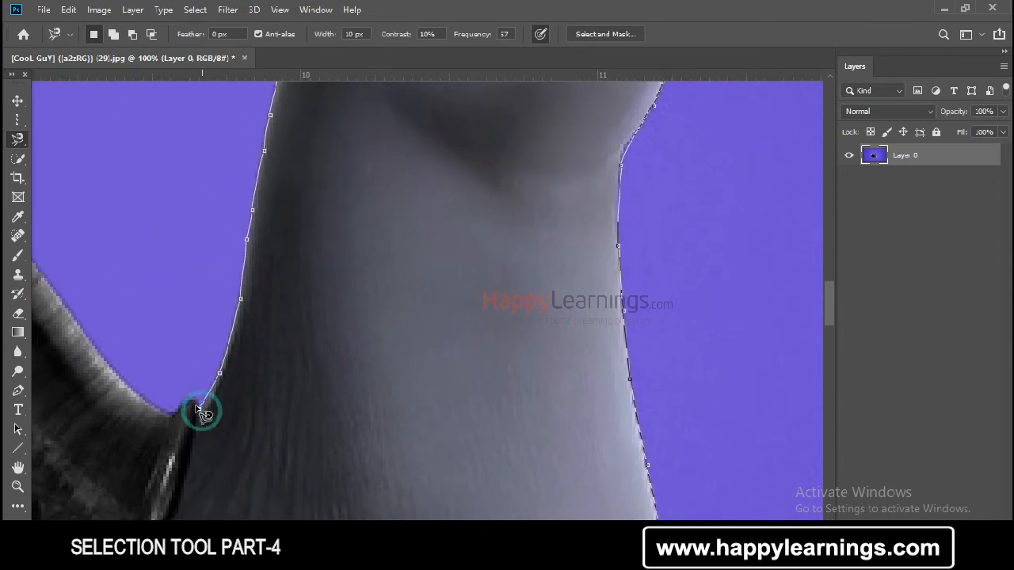
click(191, 403)
- Trace the magnetic outline over the shell and around the base, closing it into a selection of the whole snail
drag(105, 357, 248, 430)
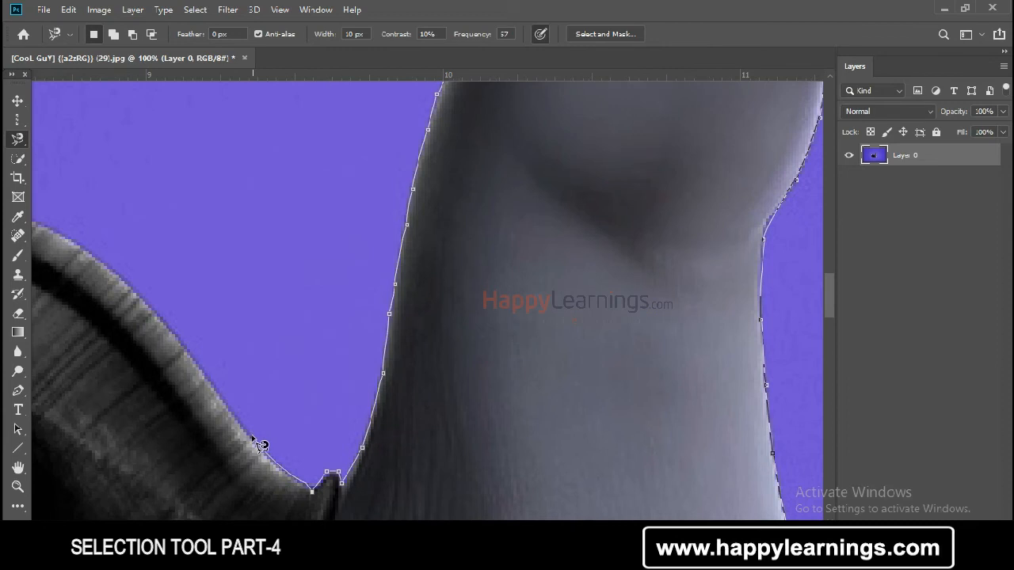
click(230, 408)
mouse_move(206, 387)
mouse_down()
mouse_move(279, 467)
mouse_move(283, 441)
mouse_move(332, 452)
mouse_move(325, 421)
mouse_up()
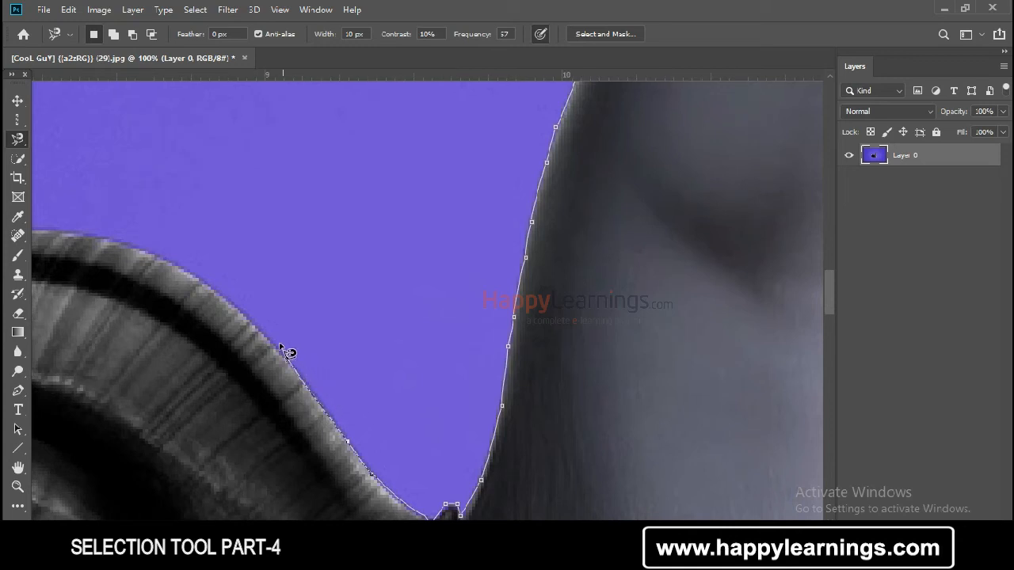
key(space)
drag(200, 293, 355, 408)
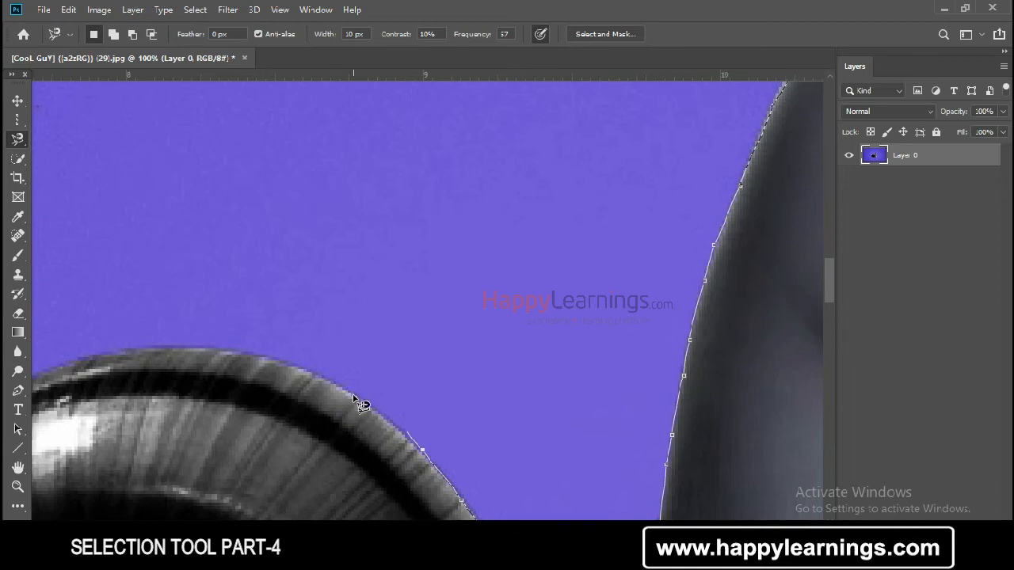
click(325, 373)
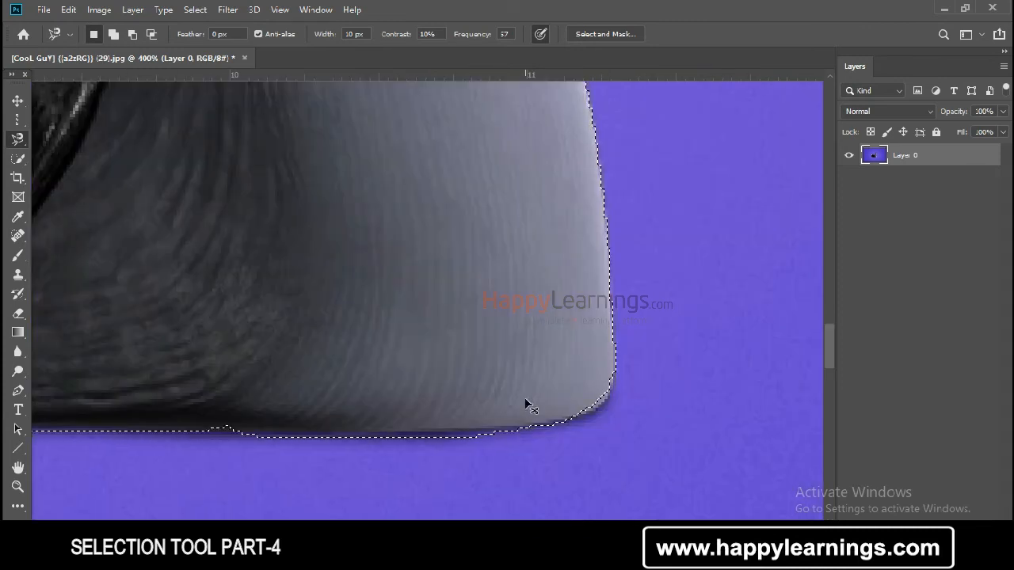
- Try moving the selected snail to the right with the Move tool
key(ctrl+minus)
key(ctrl+minus)
key(ctrl+minus)
key(ctrl+minus)
key(ctrl+minus)
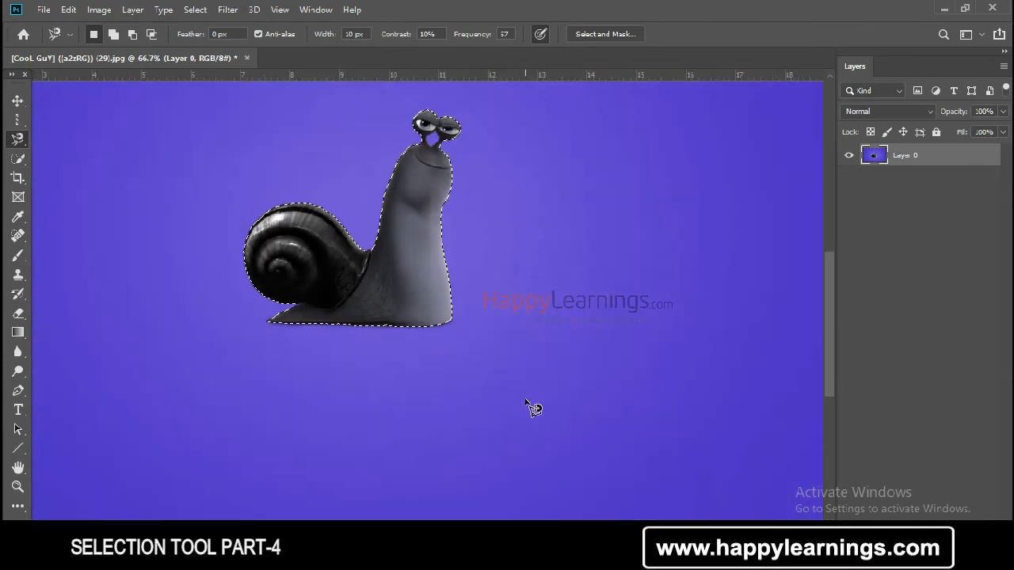
click(18, 101)
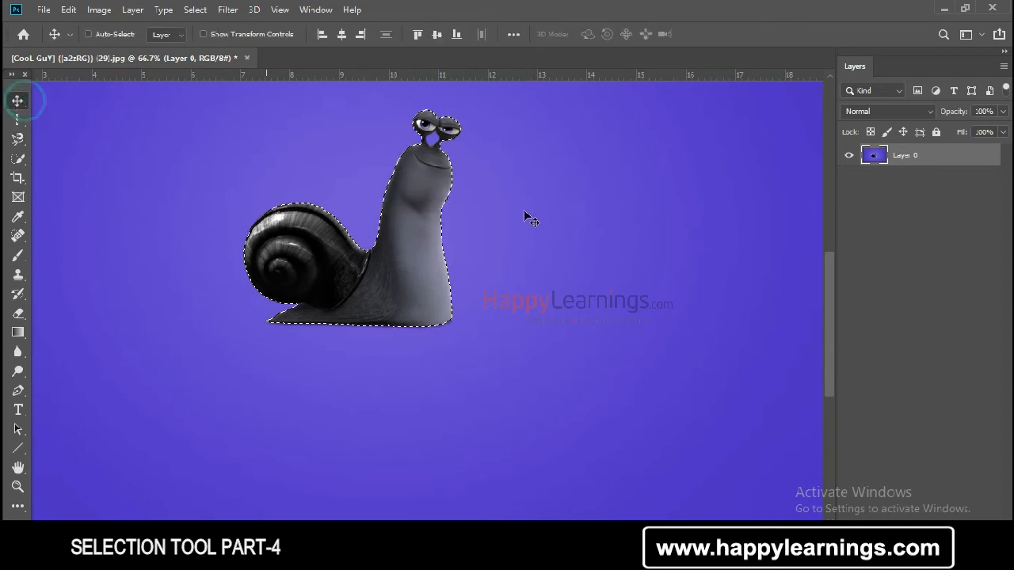
drag(430, 293, 538, 270)
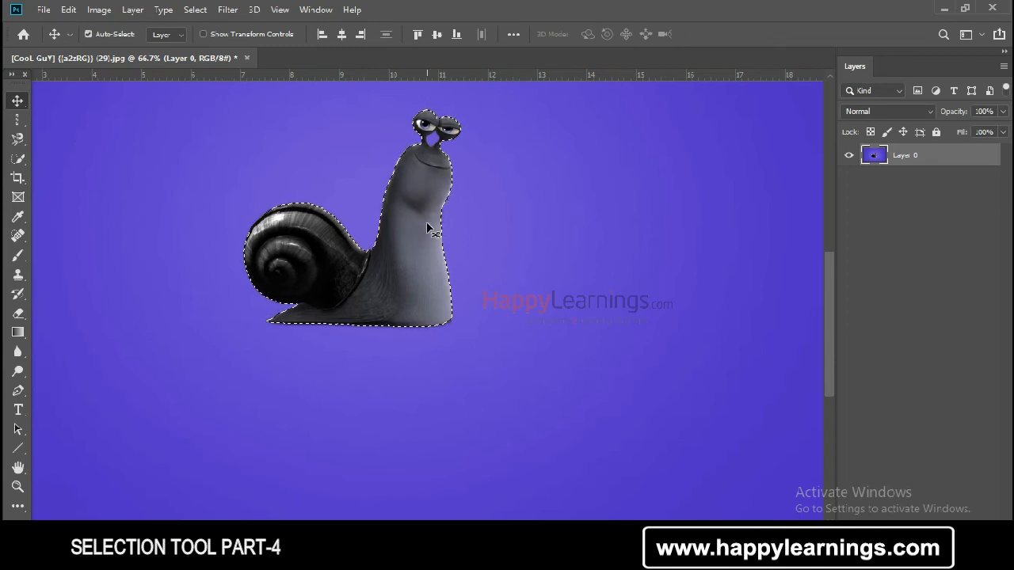
- Clear the snail selection and choose the Magnetic Lasso tool again
key(ctrl+plus)
scroll(428, 228, up, 5)
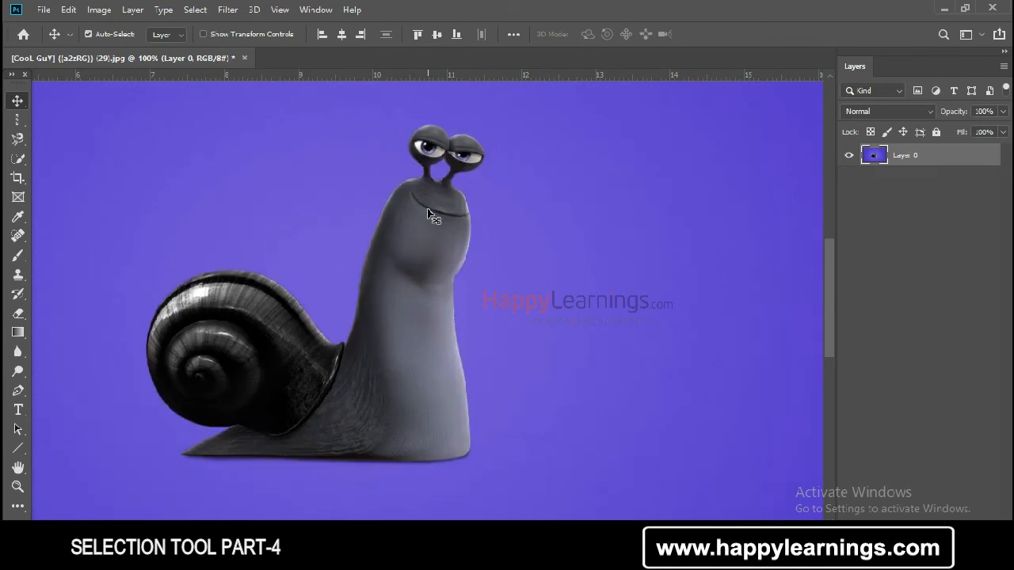
key(ctrl+plus)
key(ctrl+d)
click(18, 138)
click(94, 167)
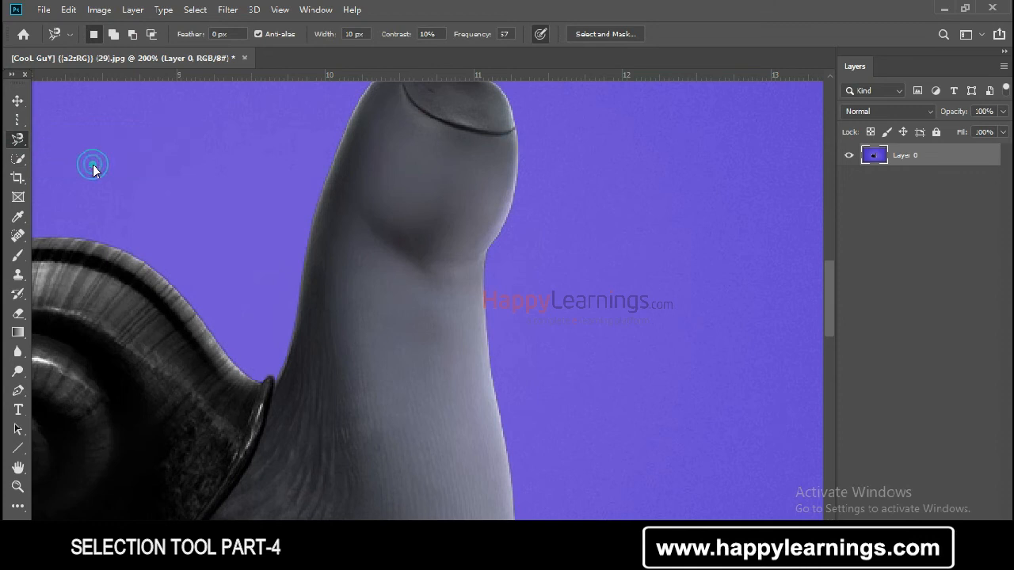
- Start a magnetic outline at the snail's front base, trace up its right edge, and stray across the inside of the neck
key(space)
drag(430, 358, 420, 199)
drag(477, 363, 476, 351)
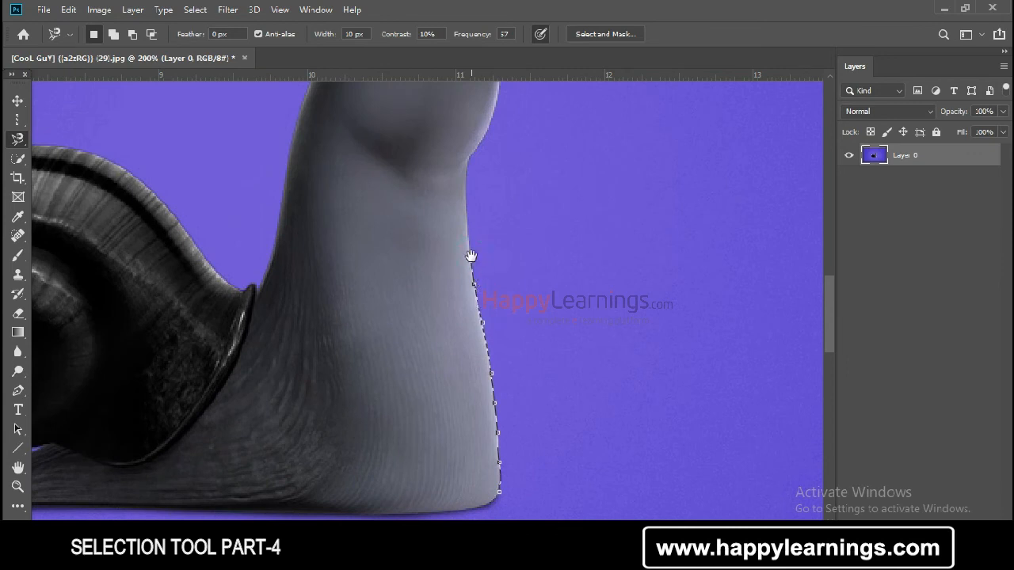
drag(471, 255, 468, 373)
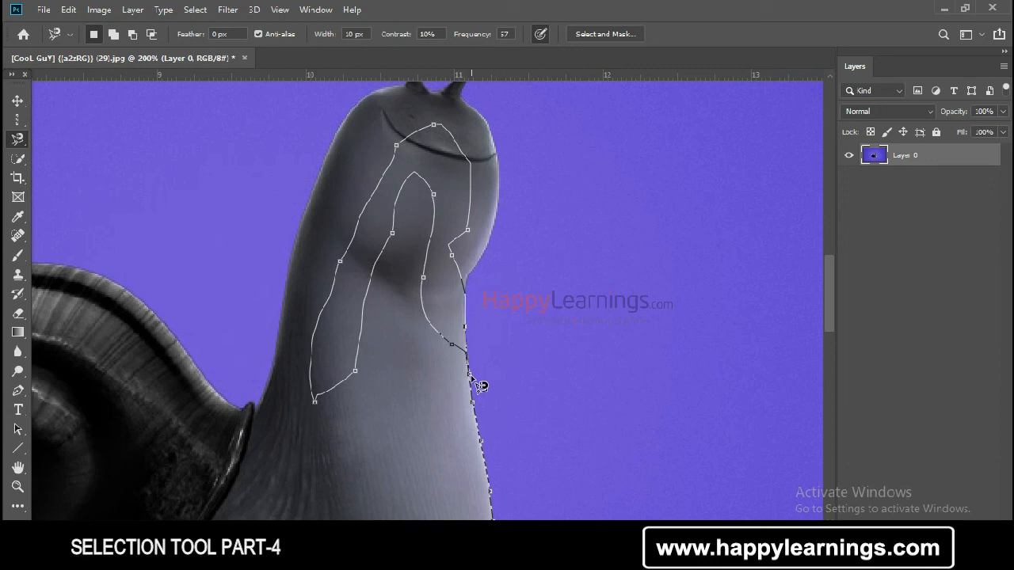
- Remove the stray anchor points inside the neck and head, and resume the outline from the neck's right edge
key(BackSpace)
key(BackSpace)
key(BackSpace)
key(BackSpace)
key(BackSpace)
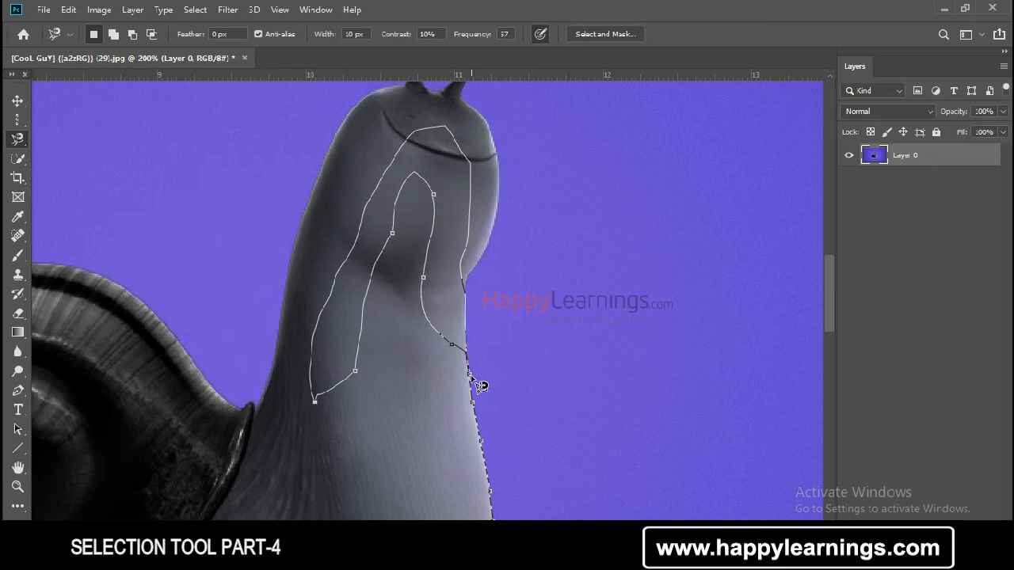
key(BackSpace)
key(BackSpace)
key(BackSpace)
key(BackSpace)
key(BackSpace)
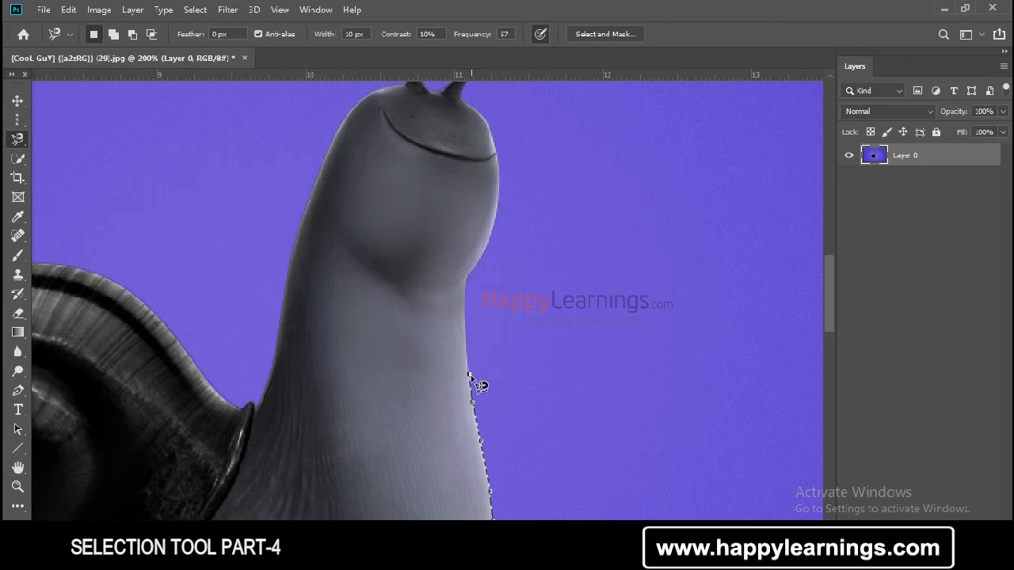
drag(470, 376, 482, 306)
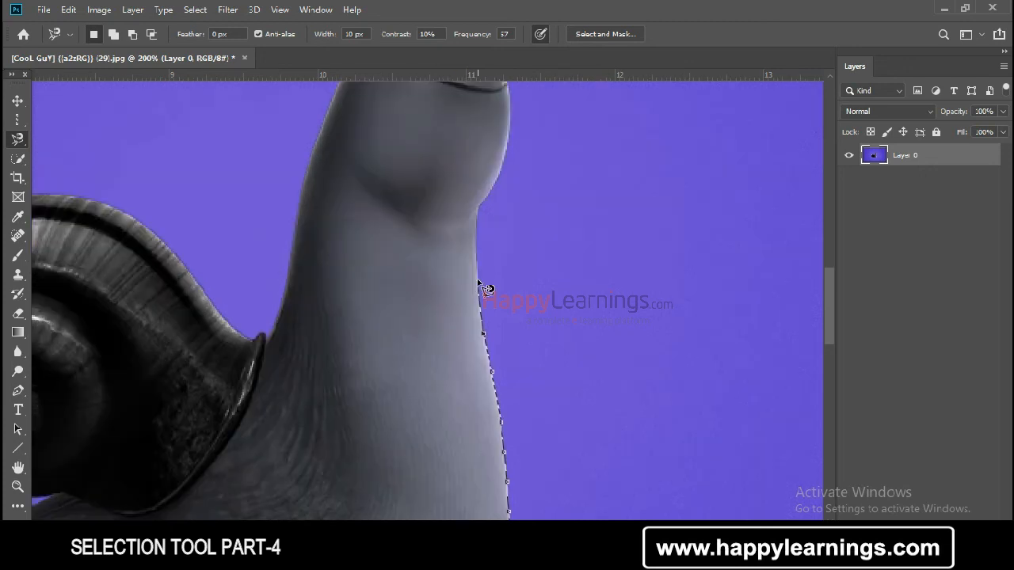